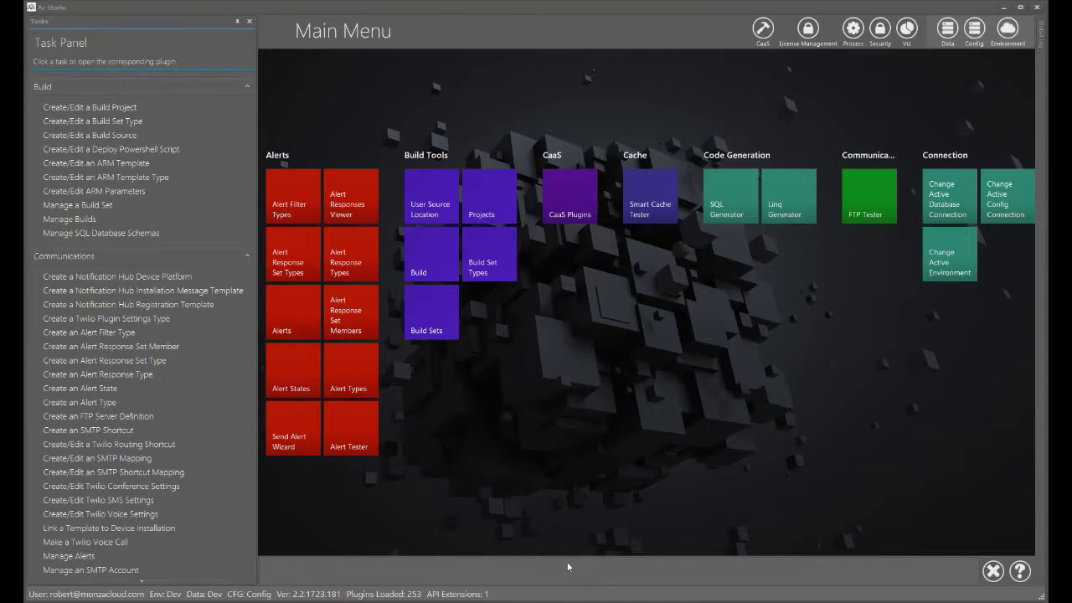
Filter the main menu with the search text "schedul" to list the Scheduling plugins
{"action": "type", "text": "sc"}
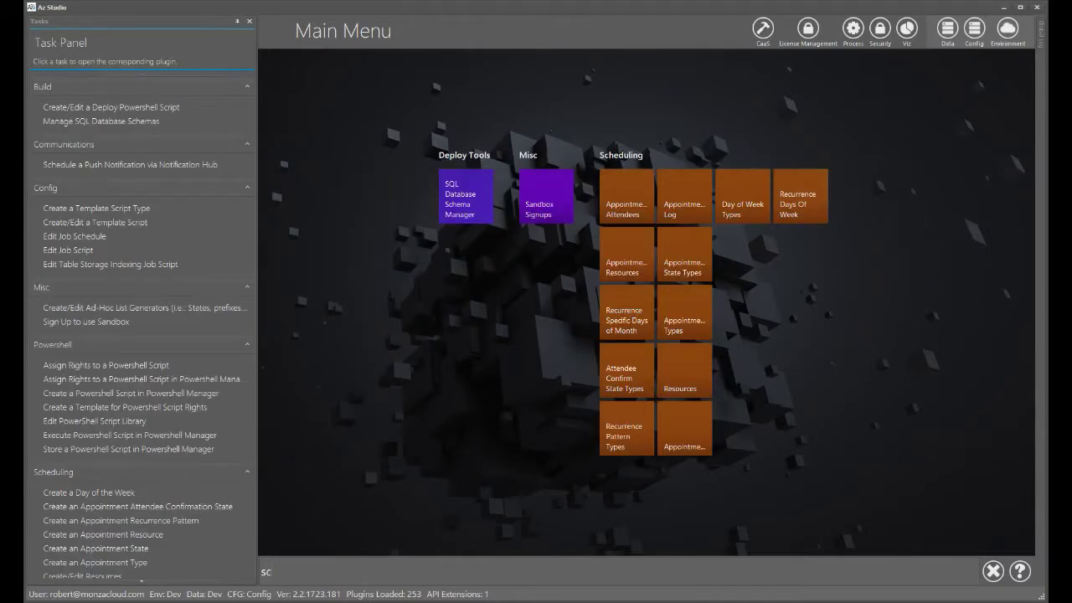
{"action": "type", "text": "e"}
{"action": "key", "text": "BackSpace"}
{"action": "type", "text": "hedule"}
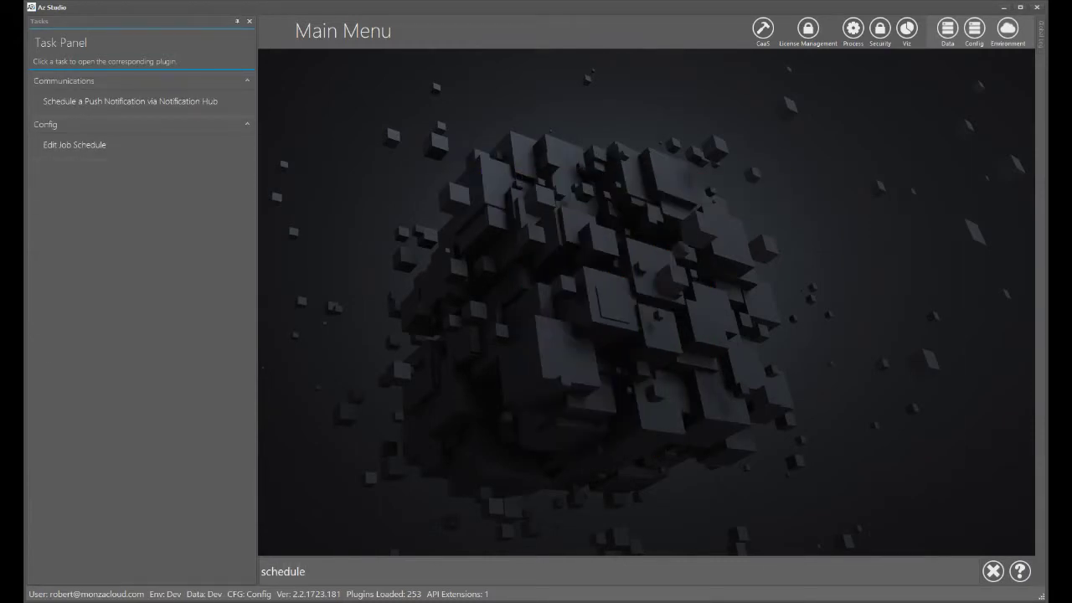
{"action": "key", "text": "BackSpace"}
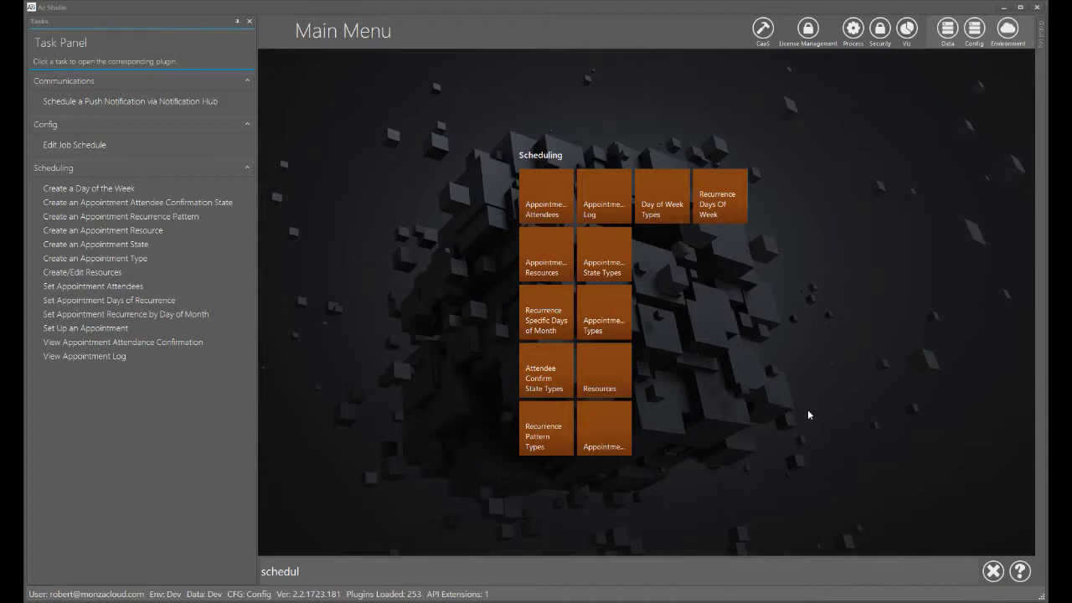
Open the Day of Week Types plugin, review its entries and close it
{"action": "left_click", "coordinate": [651, 210]}
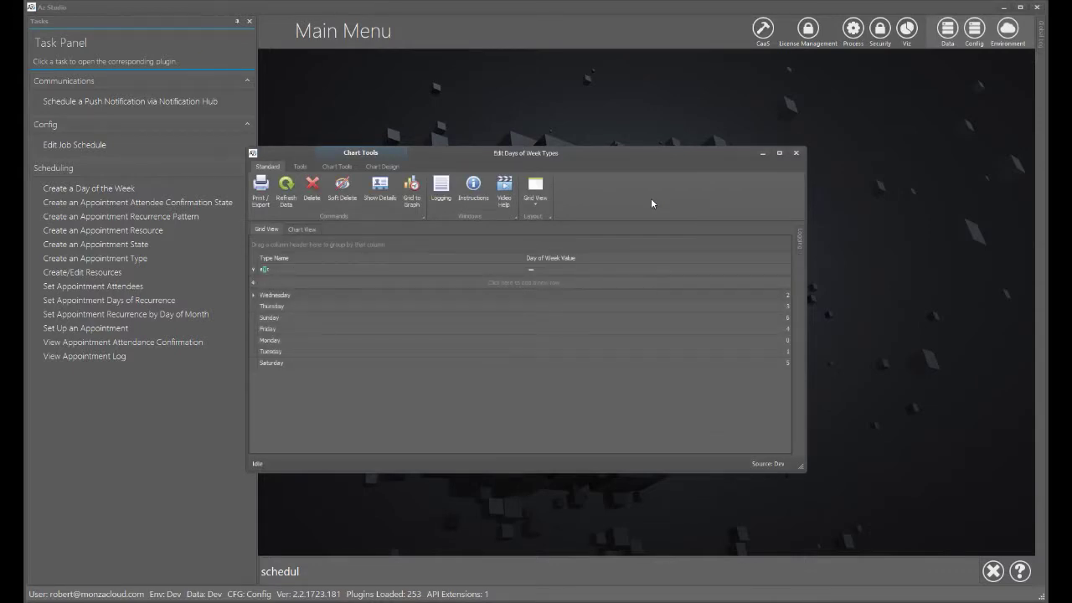
{"action": "left_click", "coordinate": [795, 152]}
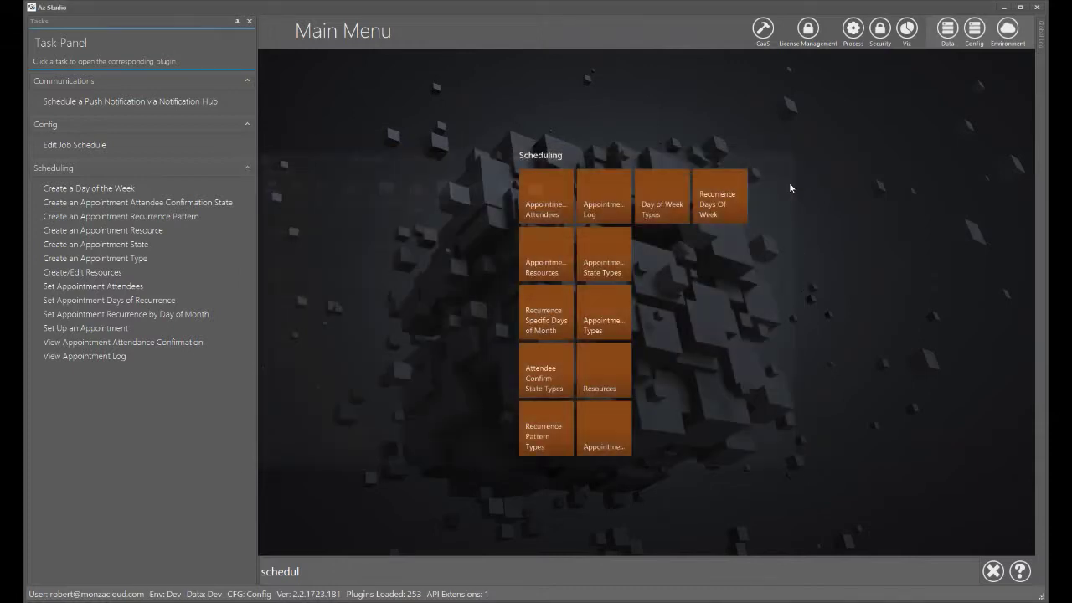
Generate the C# enumeration code for the Appointment State Types, review it and close the plugin
{"action": "left_click", "coordinate": [608, 265]}
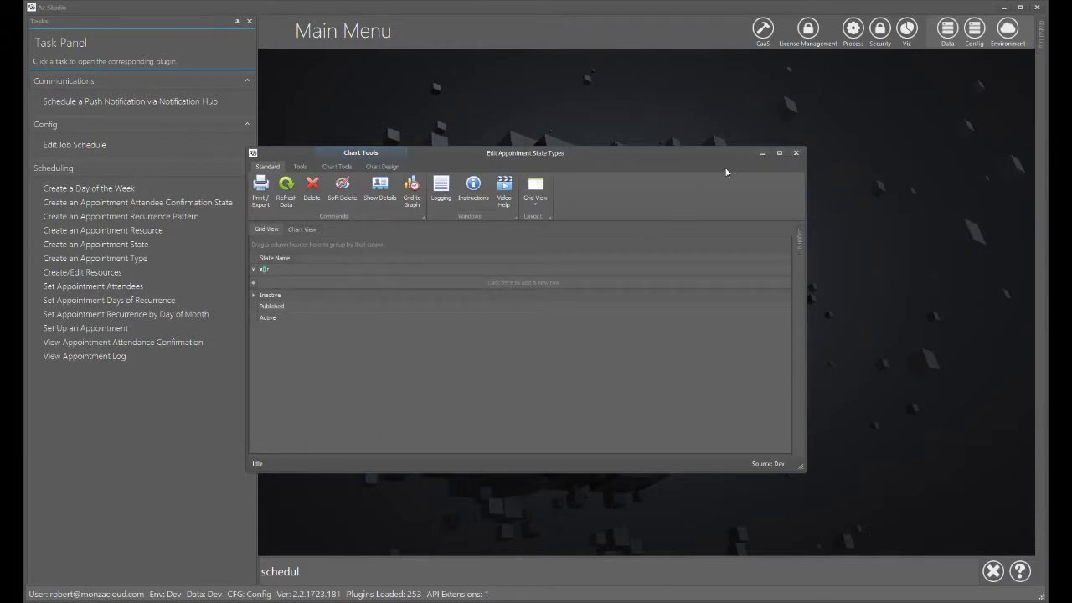
{"action": "left_click", "coordinate": [300, 166]}
{"action": "left_click", "coordinate": [256, 321]}
{"action": "left_click", "coordinate": [380, 191]}
{"action": "left_click", "coordinate": [499, 240]}
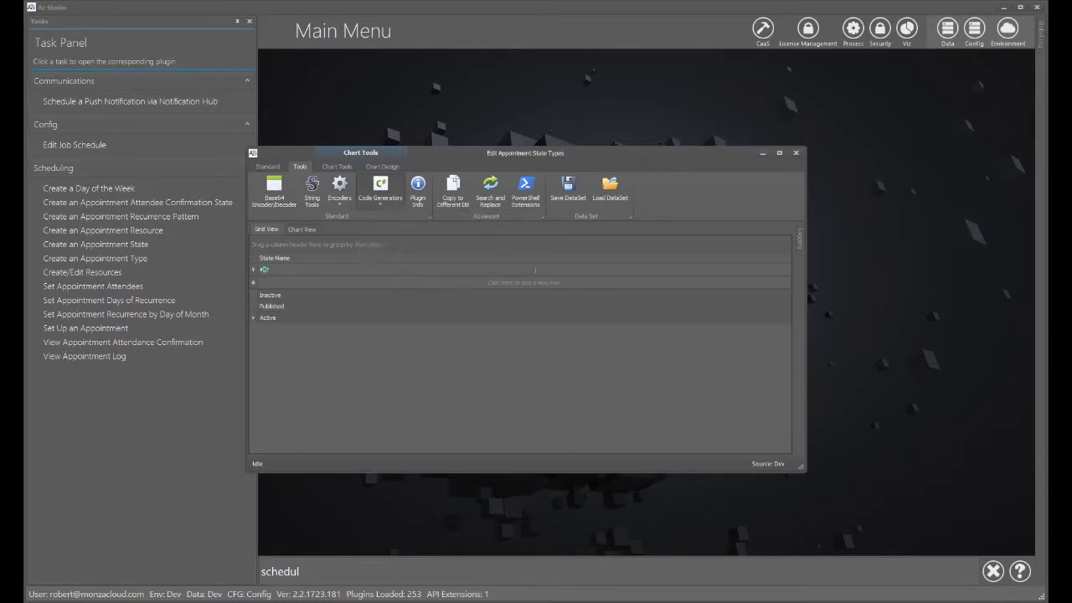
{"action": "left_click", "coordinate": [471, 322]}
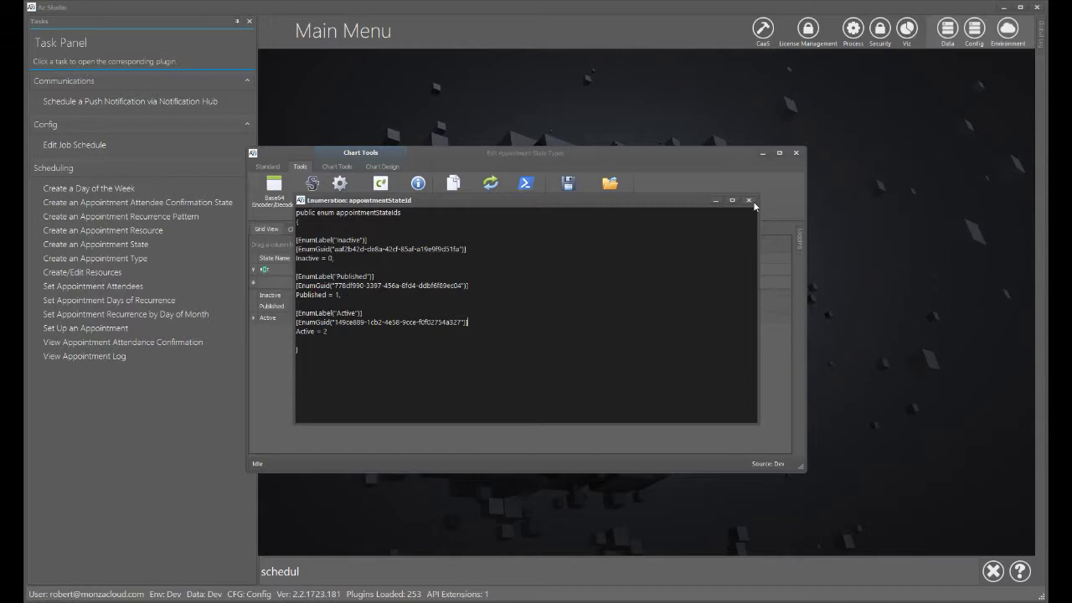
{"action": "left_click", "coordinate": [748, 200]}
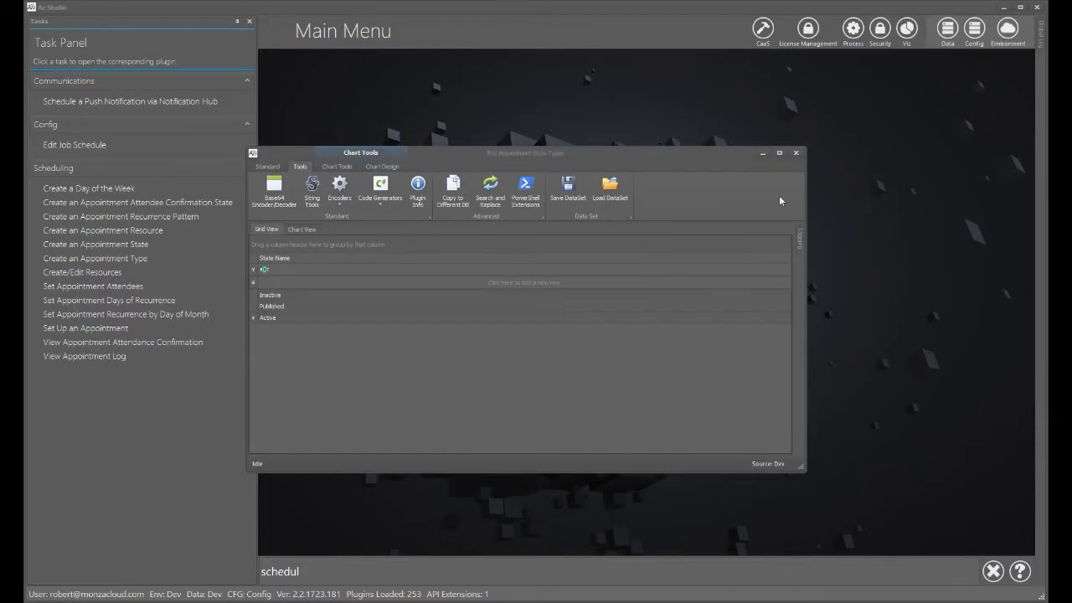
{"action": "left_click", "coordinate": [796, 153]}
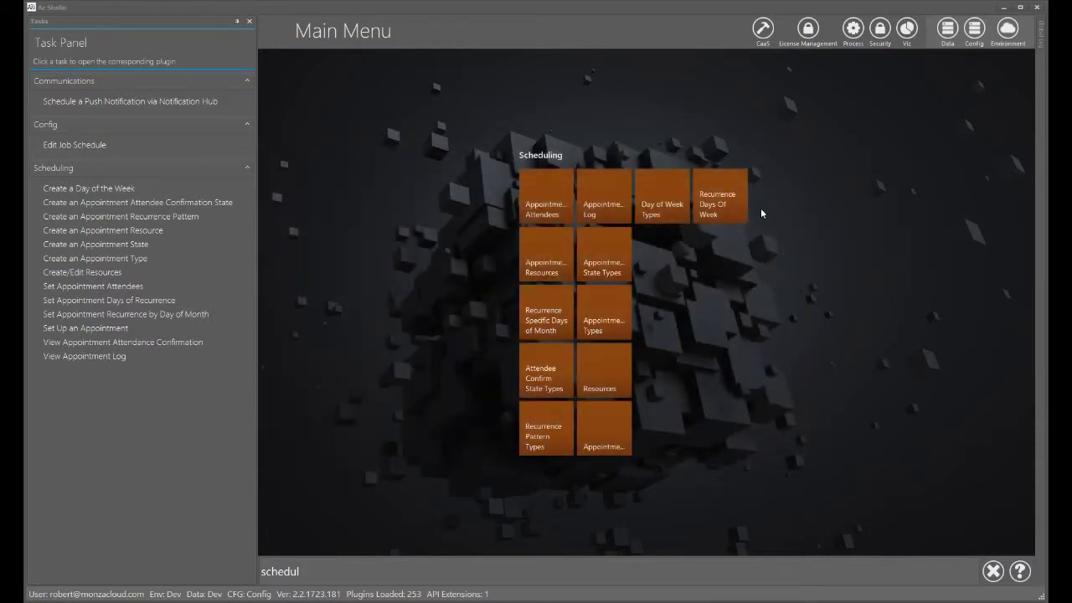
Review the Appointment Types and the Recurrence Specific Days of Month plugins, closing each one
{"action": "left_click", "coordinate": [616, 327]}
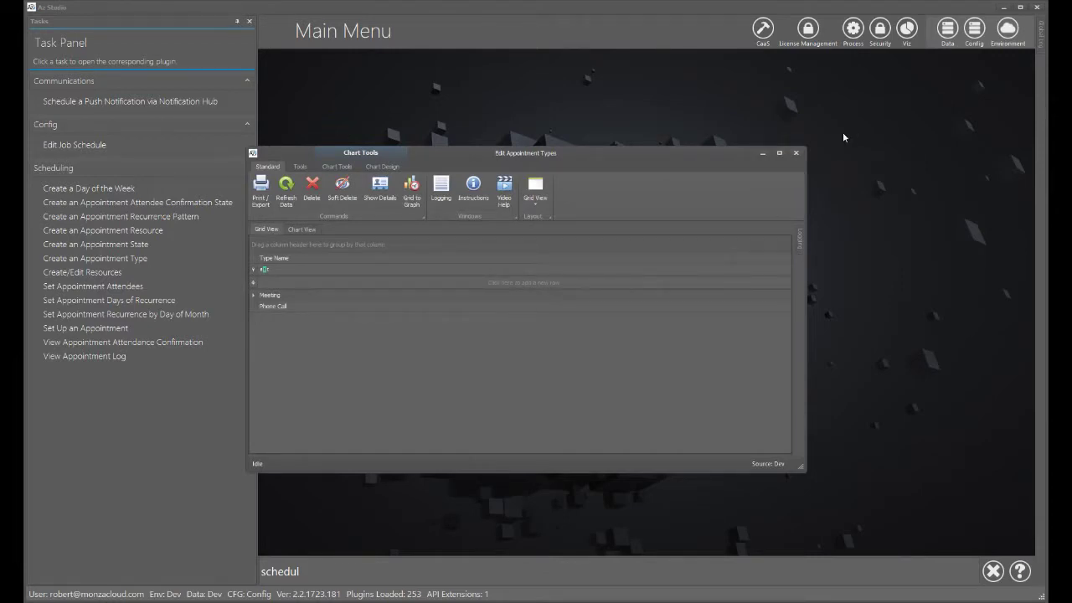
{"action": "left_click", "coordinate": [795, 153]}
{"action": "left_click", "coordinate": [544, 325]}
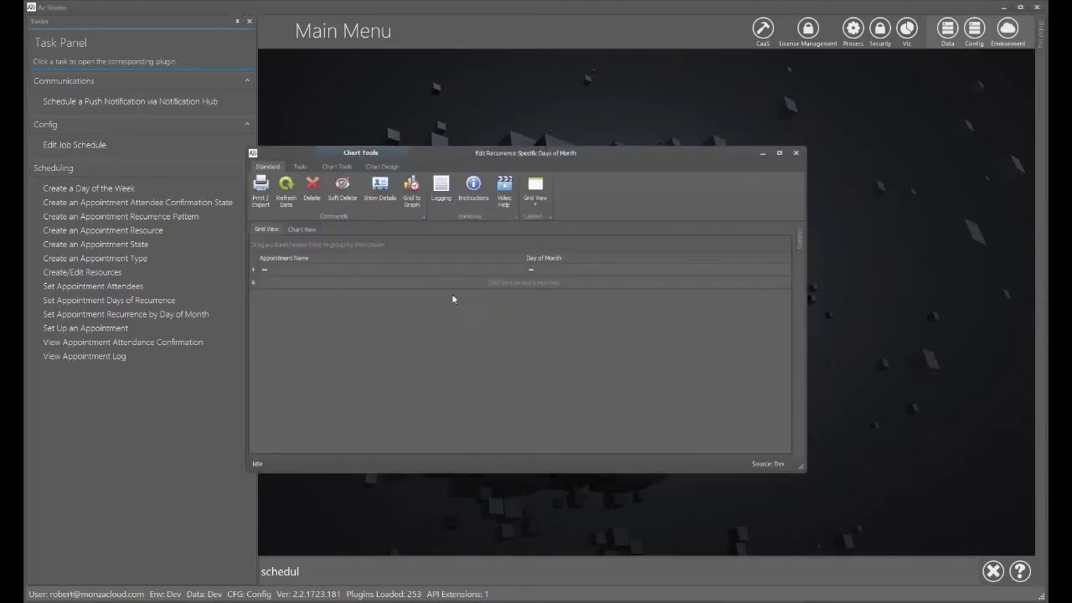
{"action": "left_click", "coordinate": [798, 154]}
Review the Attendee Confirm State Types and the Recurrence Pattern Types plugins, closing each one
{"action": "left_click", "coordinate": [530, 374]}
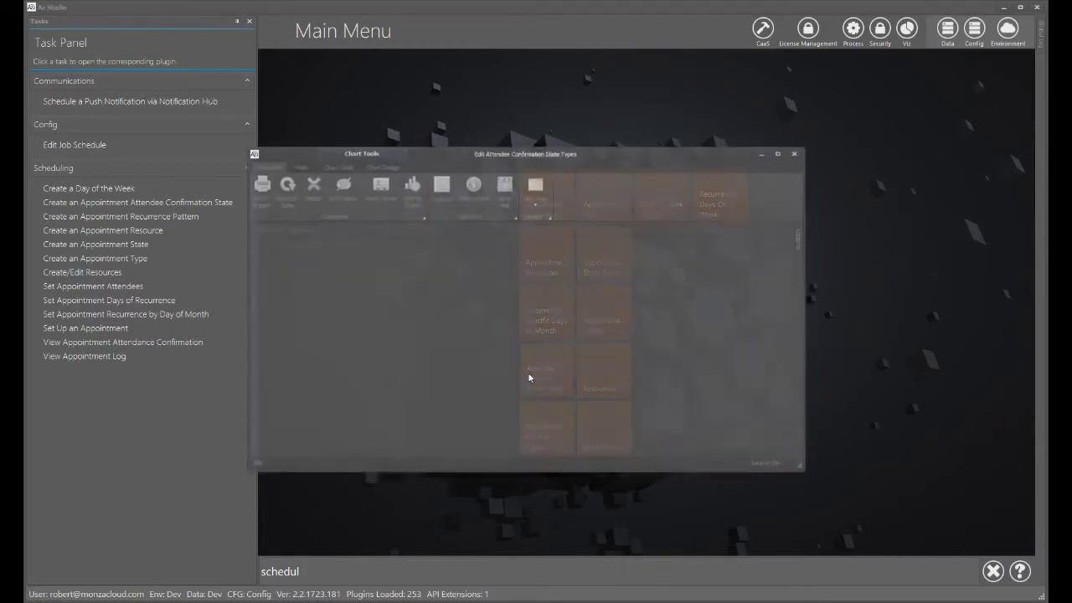
{"action": "left_click", "coordinate": [797, 154]}
{"action": "left_click", "coordinate": [551, 419]}
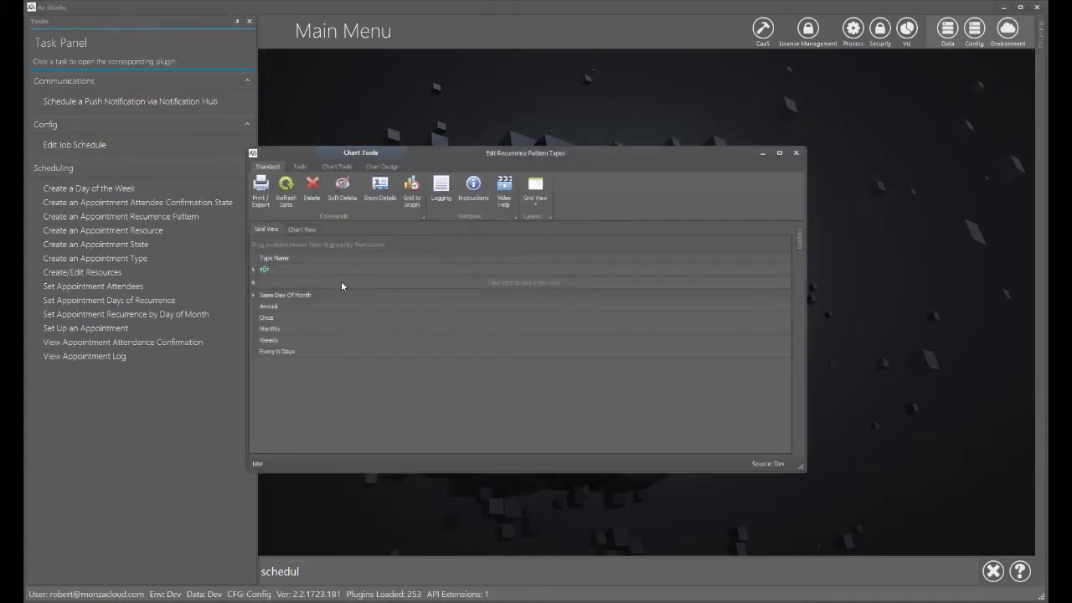
{"action": "left_click", "coordinate": [796, 155]}
Examine the column layouts of the Appointments and Appointment Resources plugins, closing each one
{"action": "left_click", "coordinate": [620, 448]}
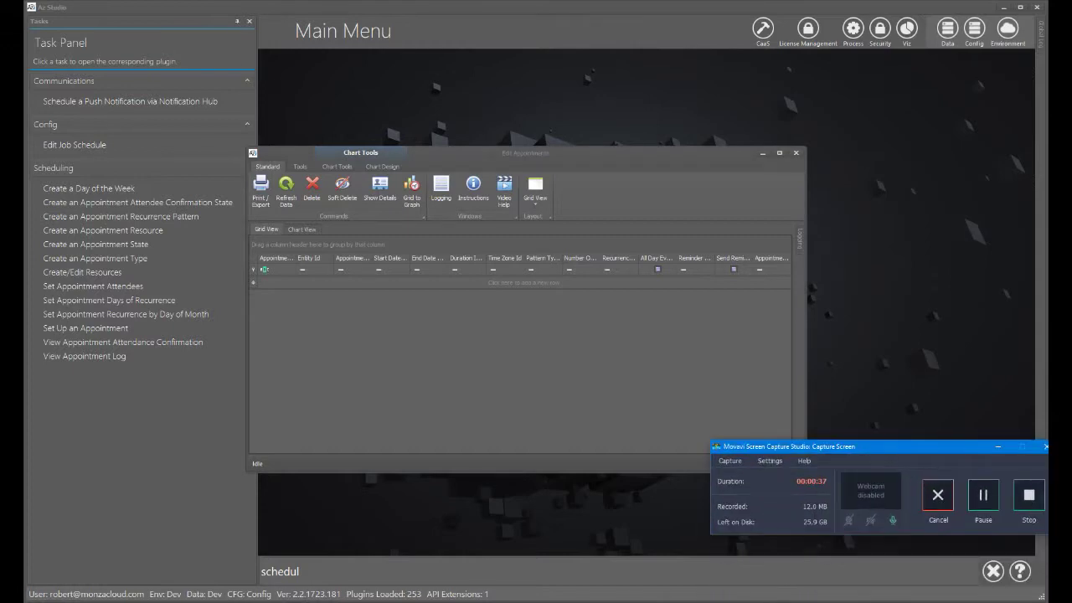
{"action": "left_click", "coordinate": [796, 155]}
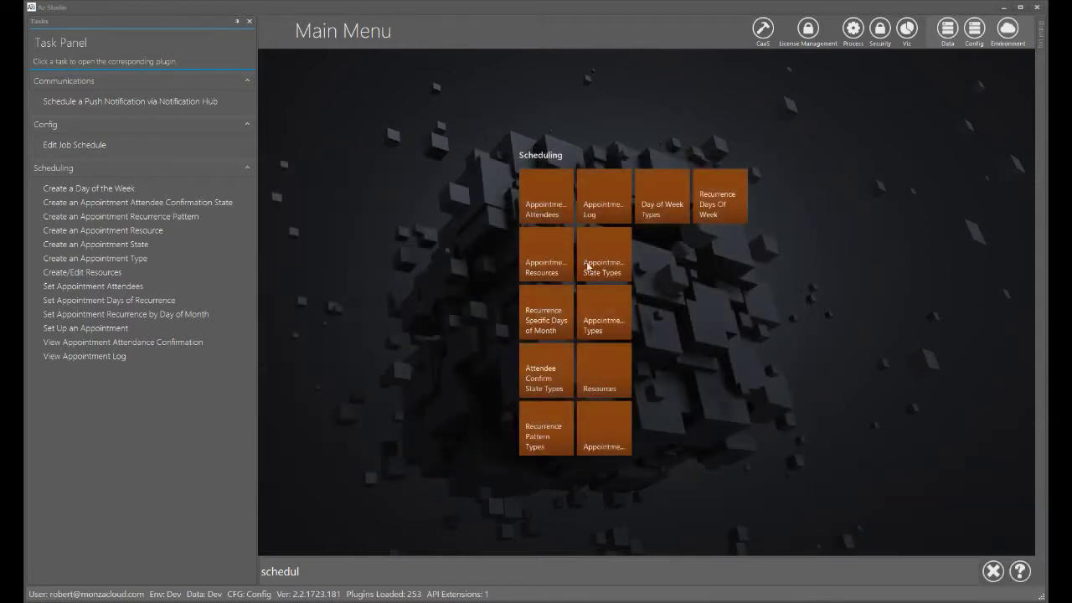
{"action": "left_click", "coordinate": [556, 260]}
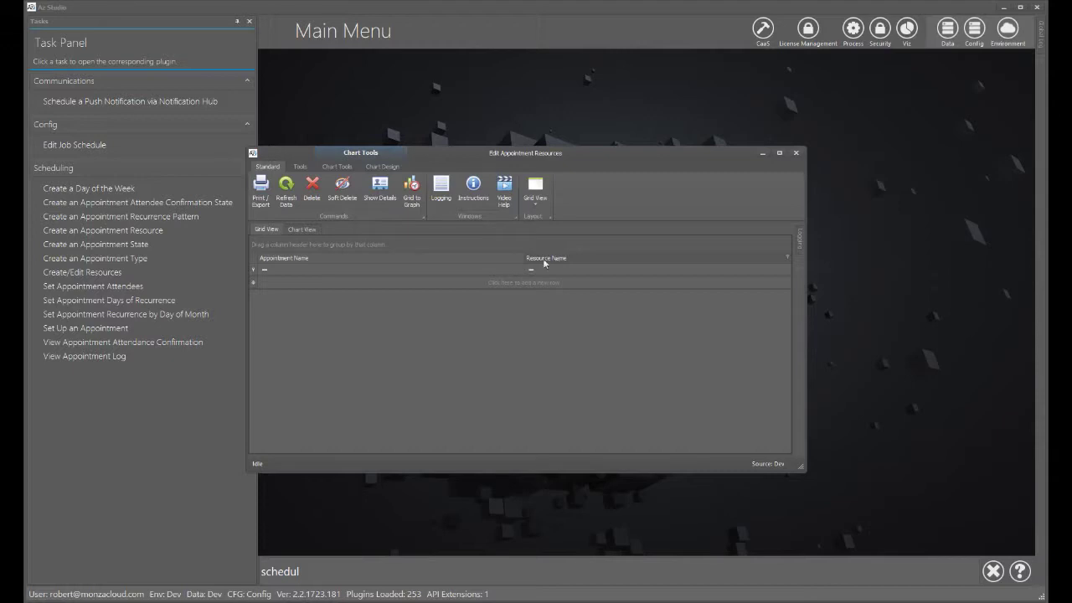
{"action": "left_click", "coordinate": [797, 155]}
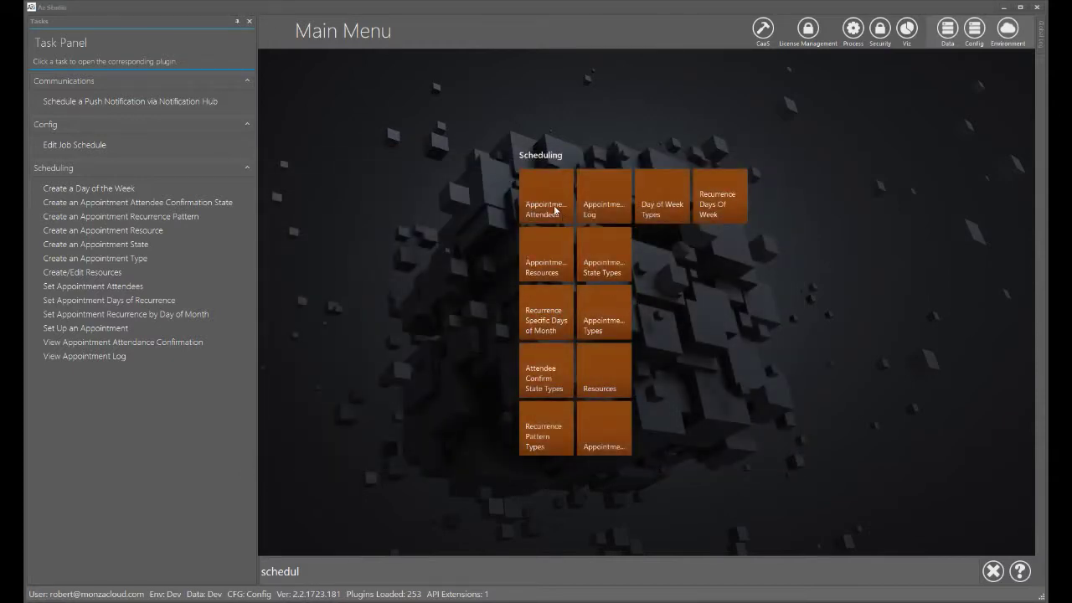
Examine the column layouts of the Appointment Attendees and Appointment Log plugins, closing each one
{"action": "left_click", "coordinate": [554, 210]}
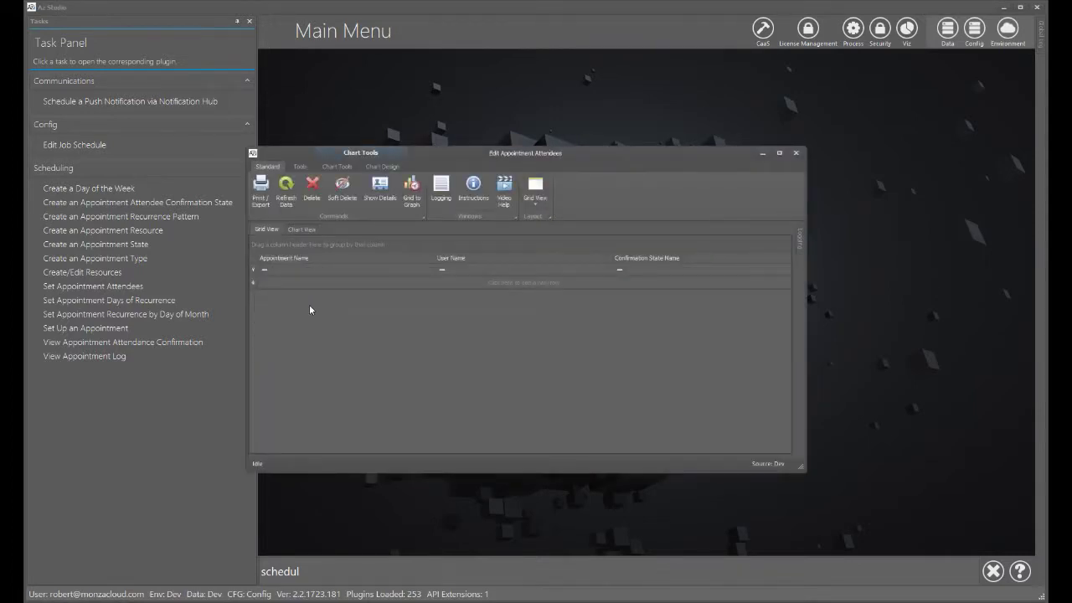
{"action": "left_click", "coordinate": [795, 154]}
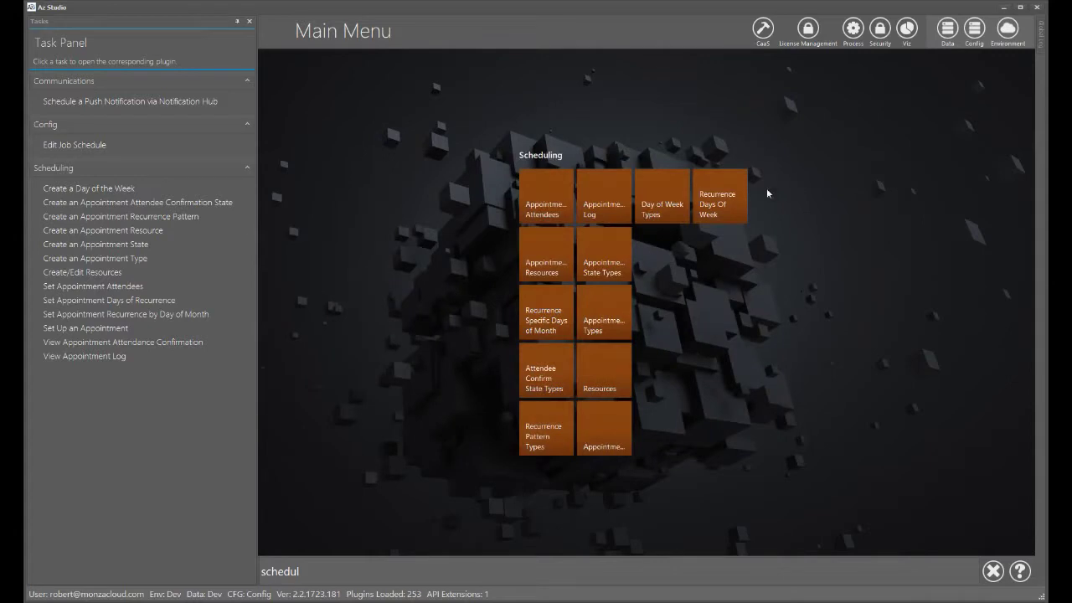
{"action": "left_click", "coordinate": [608, 194]}
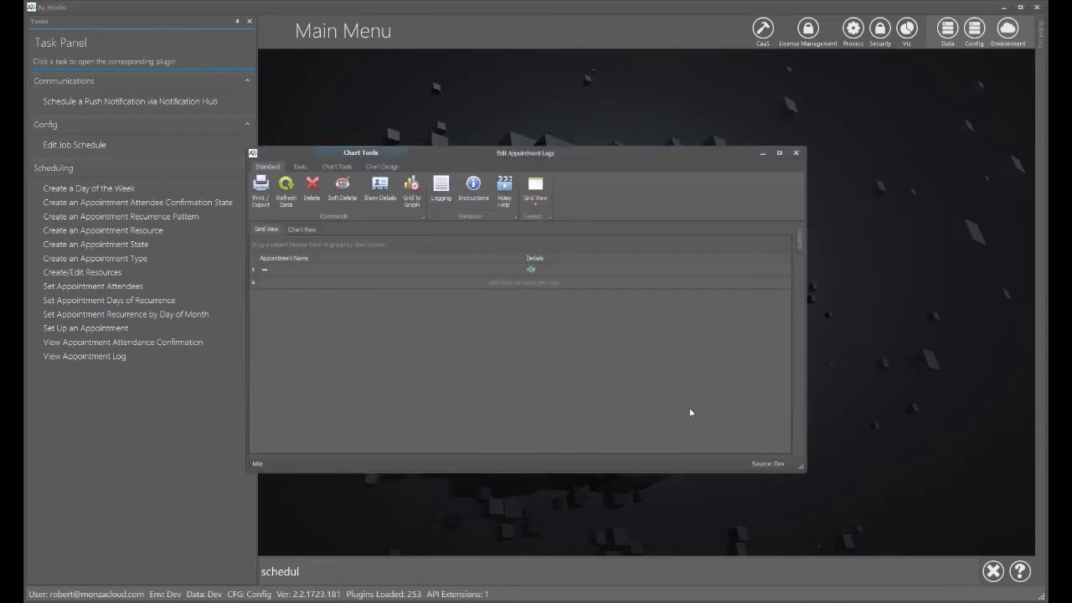
{"action": "left_click", "coordinate": [797, 155]}
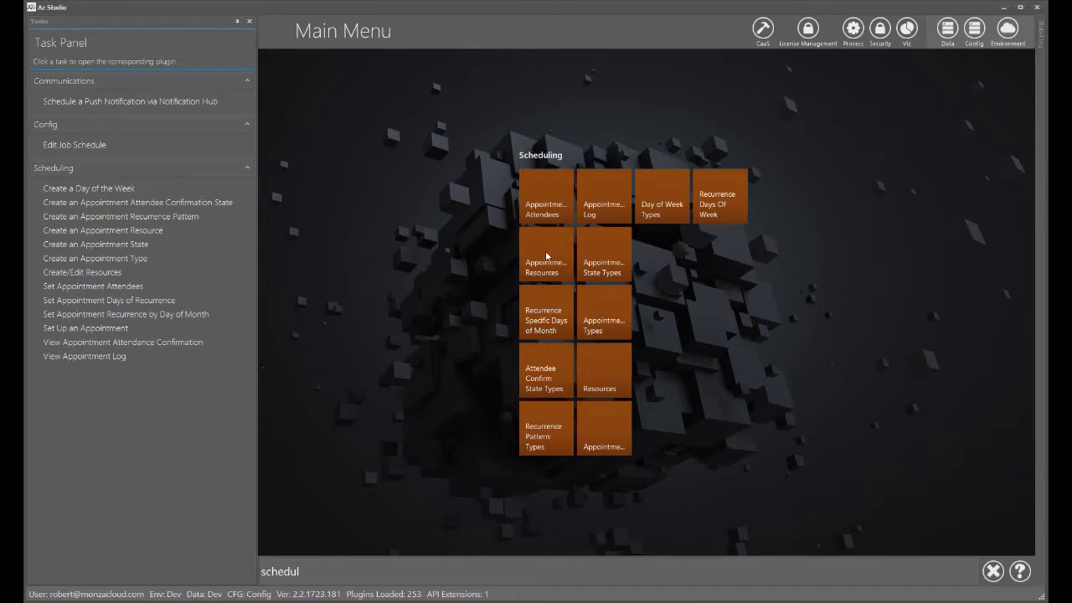
Reopen the Recurrence Specific Days of Month plugin, check its columns and close it
{"action": "left_click", "coordinate": [556, 317]}
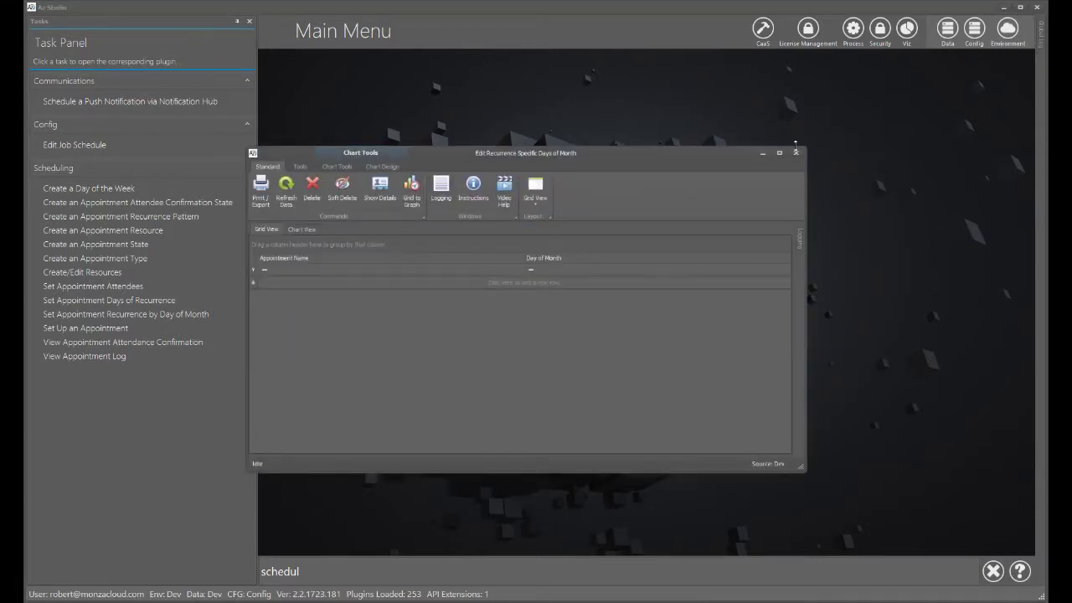
{"action": "left_click", "coordinate": [796, 154]}
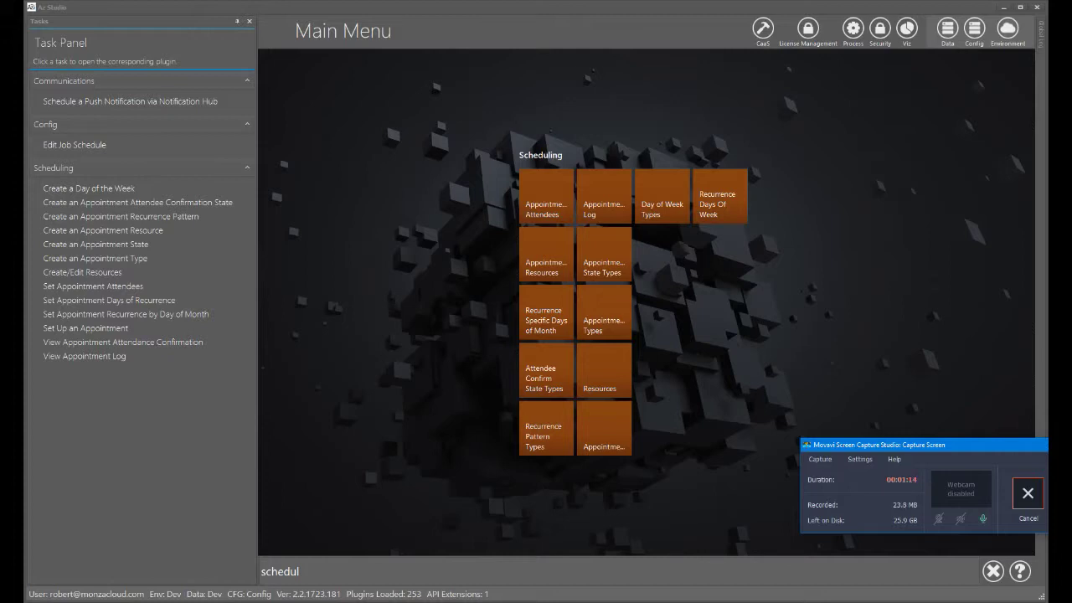
Open the Appointments plugin and show all columns in its grid view
{"action": "left_click", "coordinate": [619, 418]}
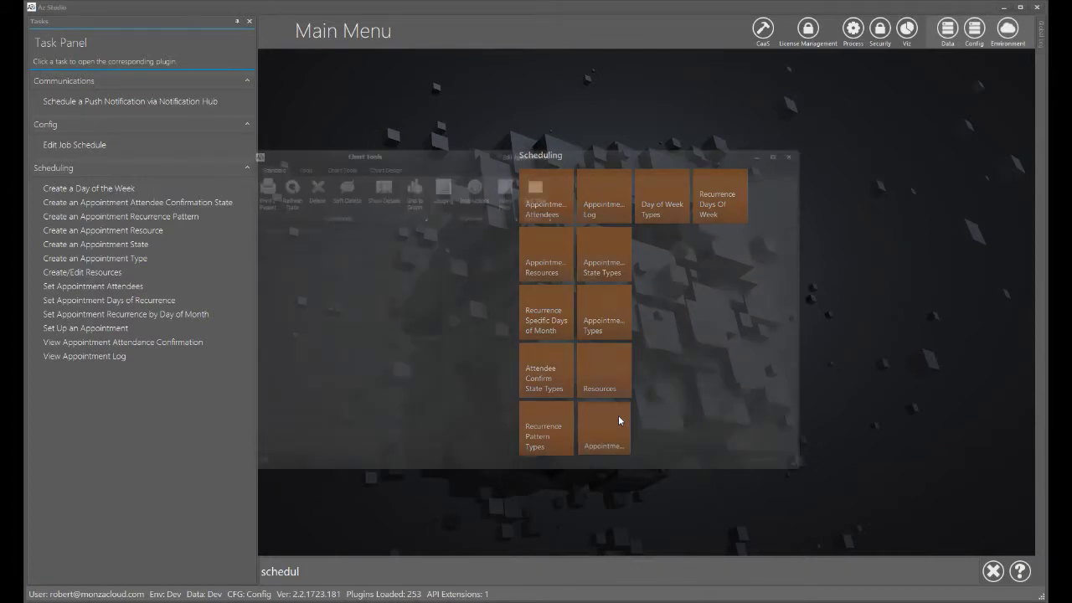
{"action": "left_click", "coordinate": [536, 187]}
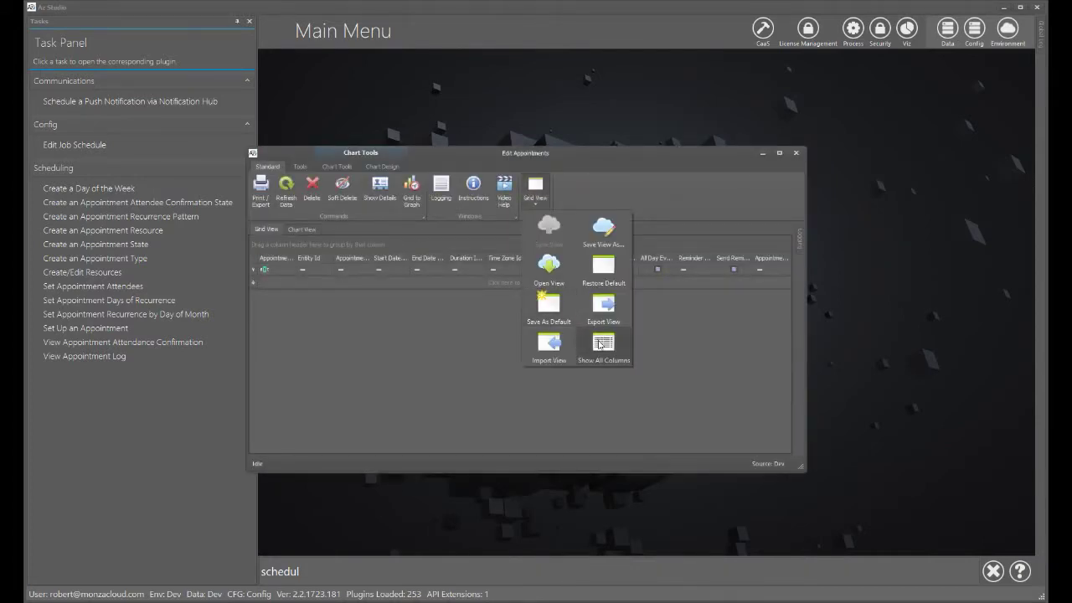
{"action": "left_click", "coordinate": [600, 343]}
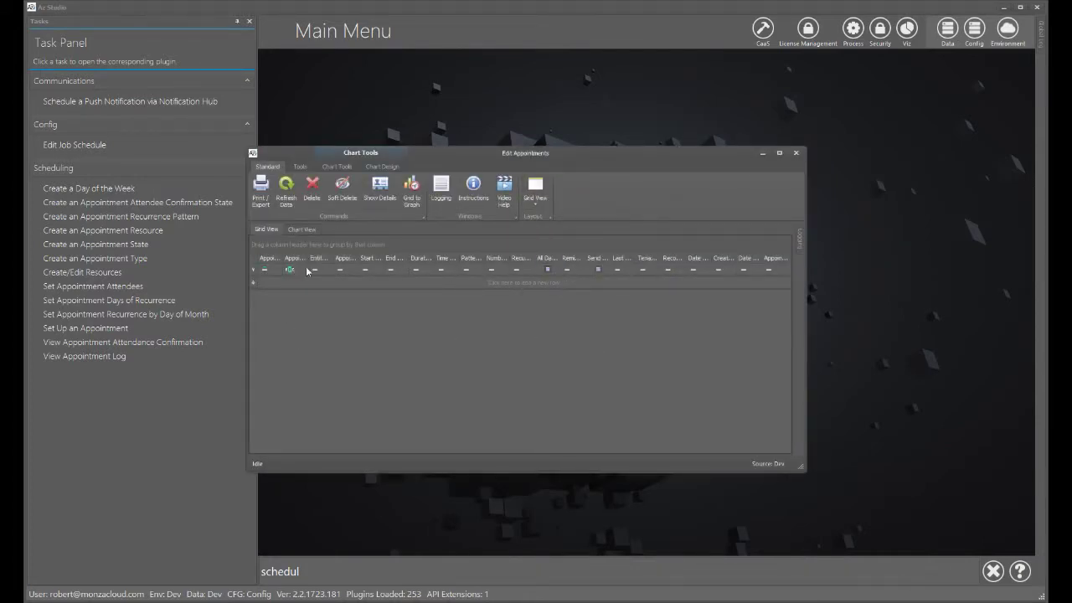
Enlarge and reposition the Edit Appointments window to examine every column, and return to the main menu
{"action": "left_click_drag", "start_coordinate": [802, 469], "coordinate": [1046, 504]}
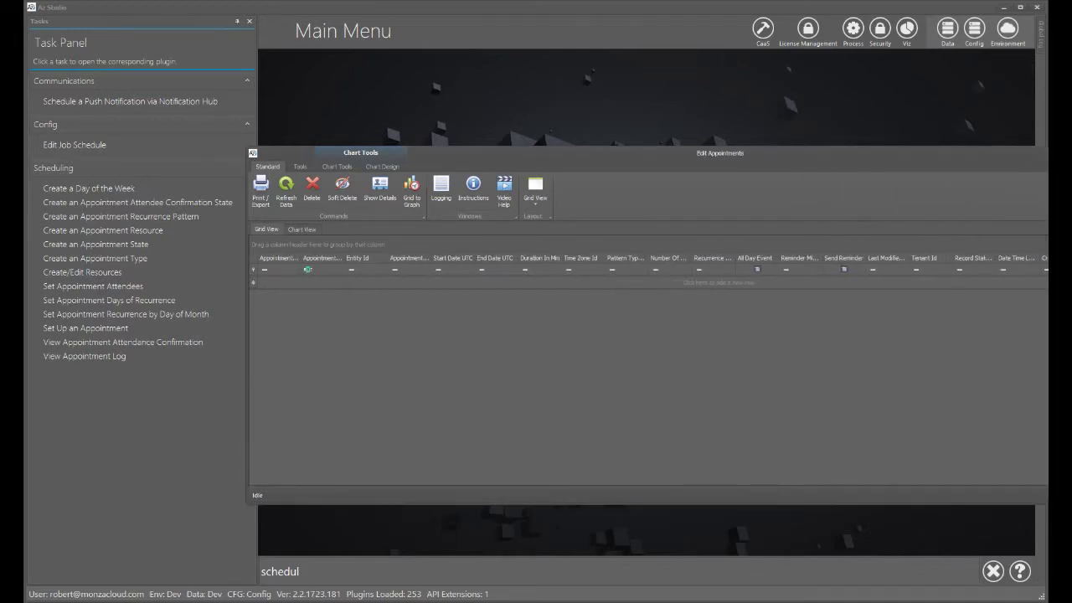
{"action": "left_click_drag", "start_coordinate": [775, 157], "coordinate": [571, 161]}
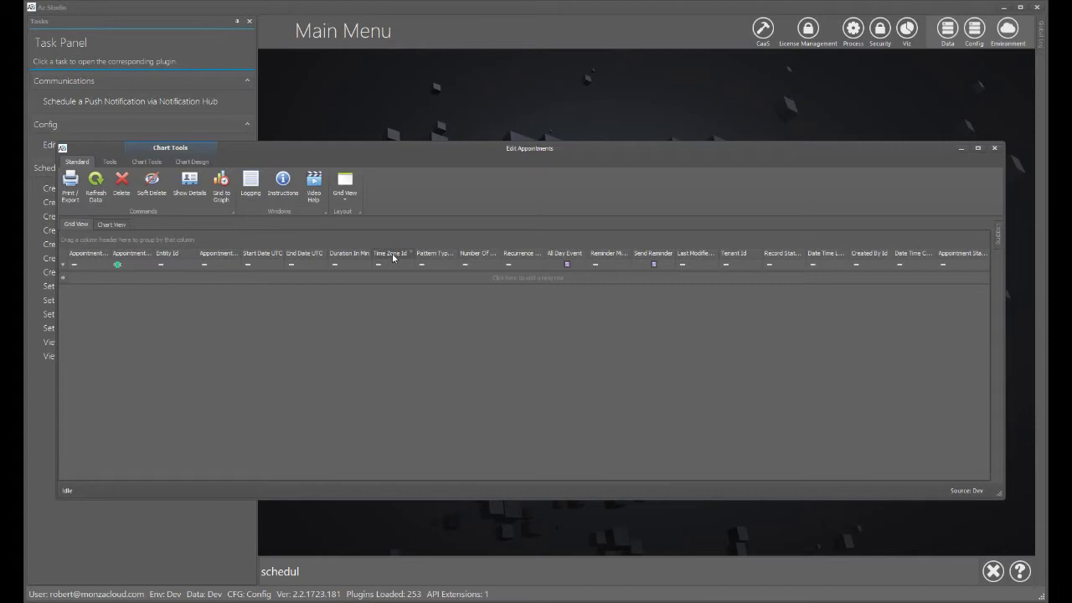
{"action": "left_click", "coordinate": [705, 572]}
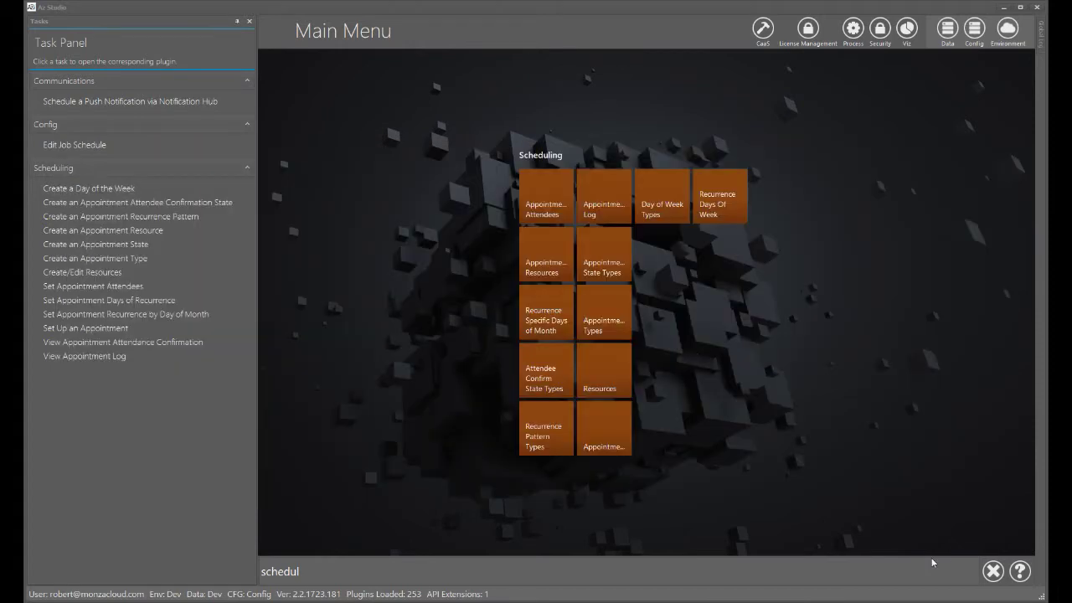